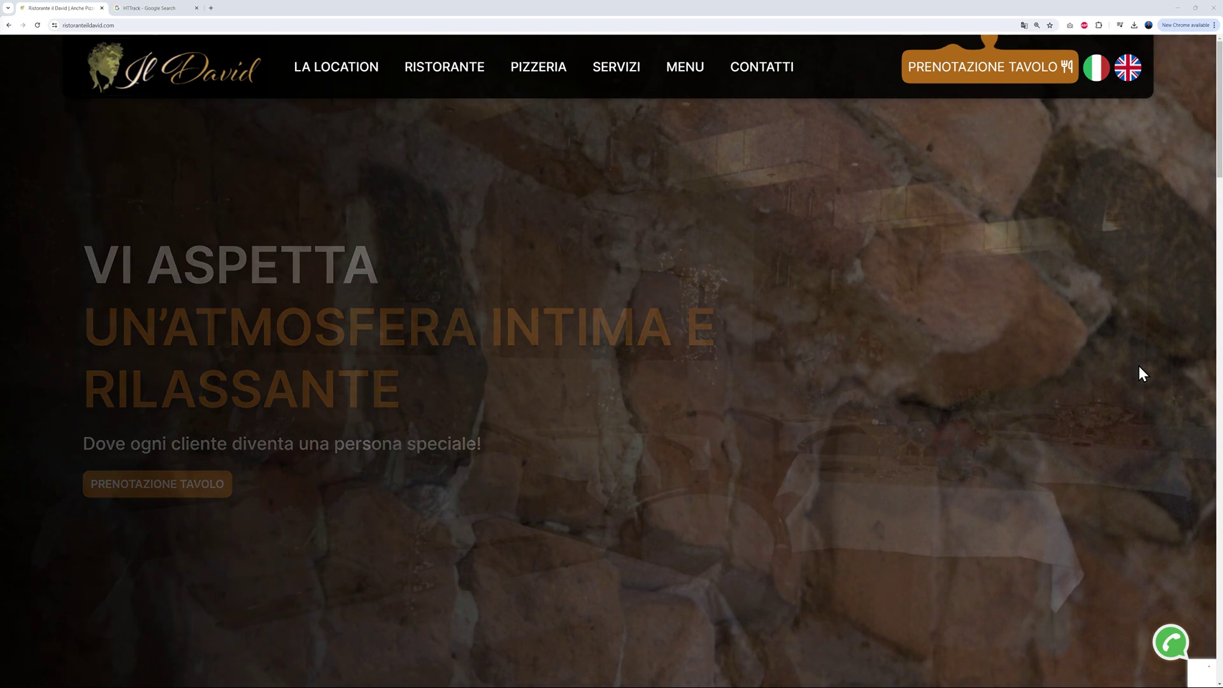
# - Scroll through the Il David restaurant page and back up, then switch to the 'HTTrack - Google Search' tab
pyautogui.scroll(-5, 1139, 367)
pyautogui.scroll(-10, 1147, 374)
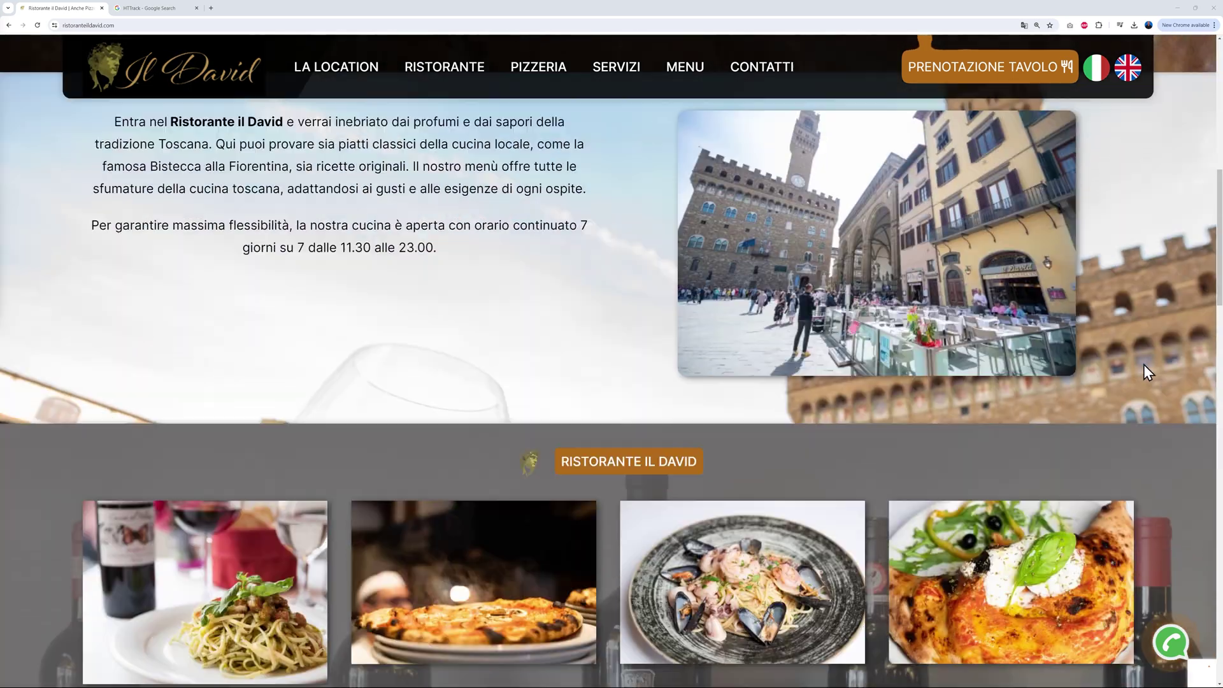
pyautogui.scroll(-6, 1187, 375)
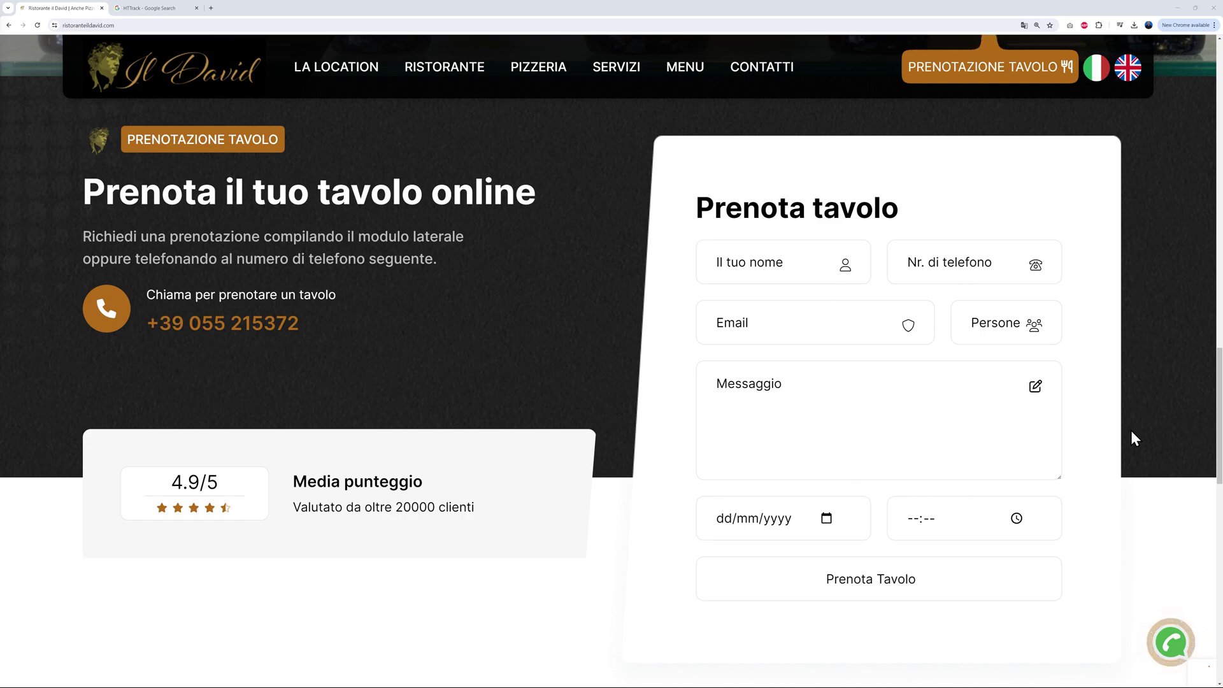
pyautogui.scroll(-10, 1132, 438)
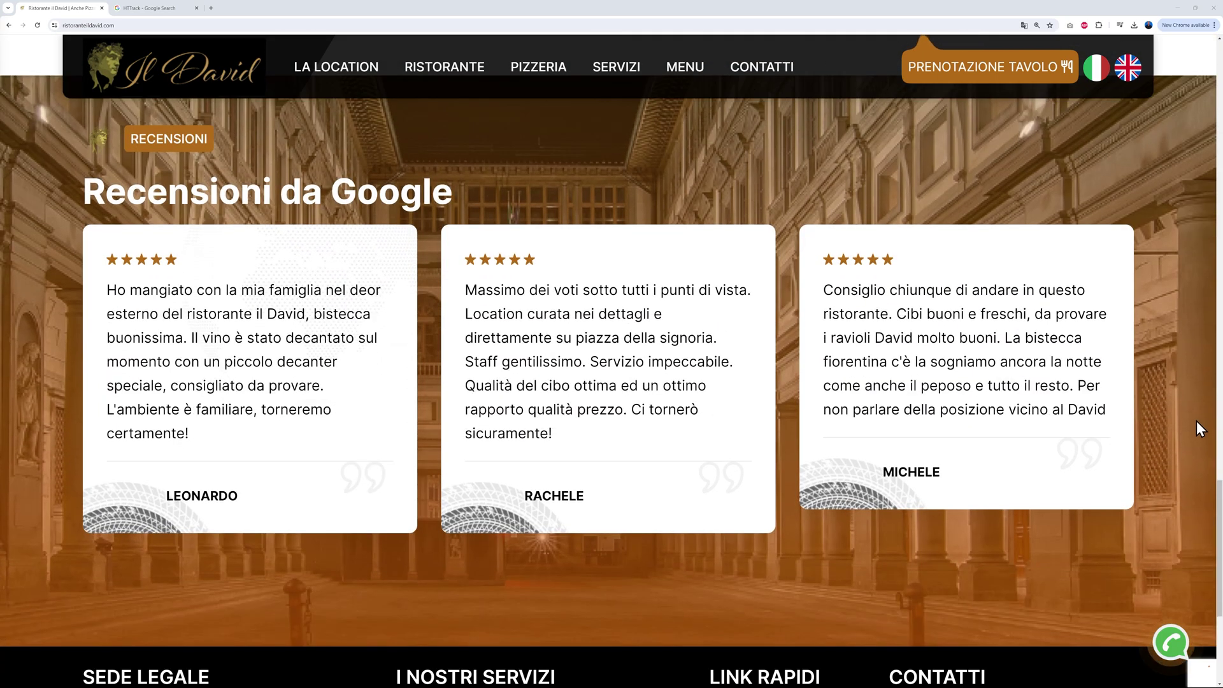
pyautogui.scroll(-5, 1195, 422)
pyautogui.scroll(15, 1192, 425)
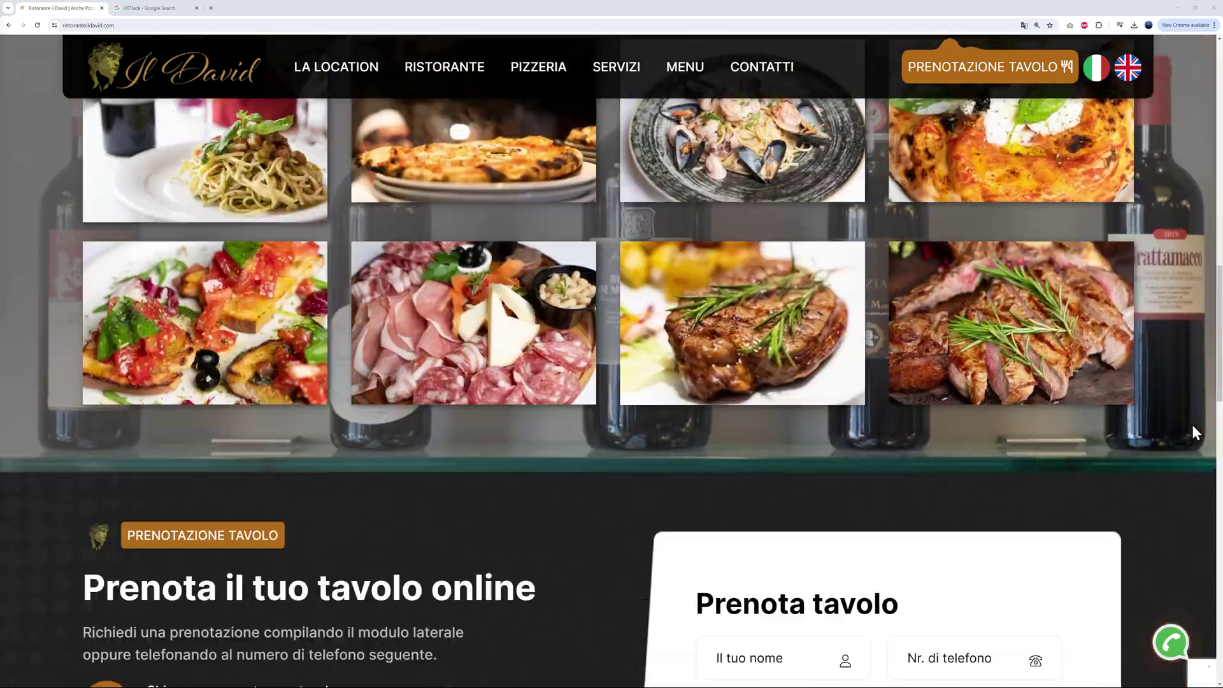
pyautogui.scroll(15, 1191, 424)
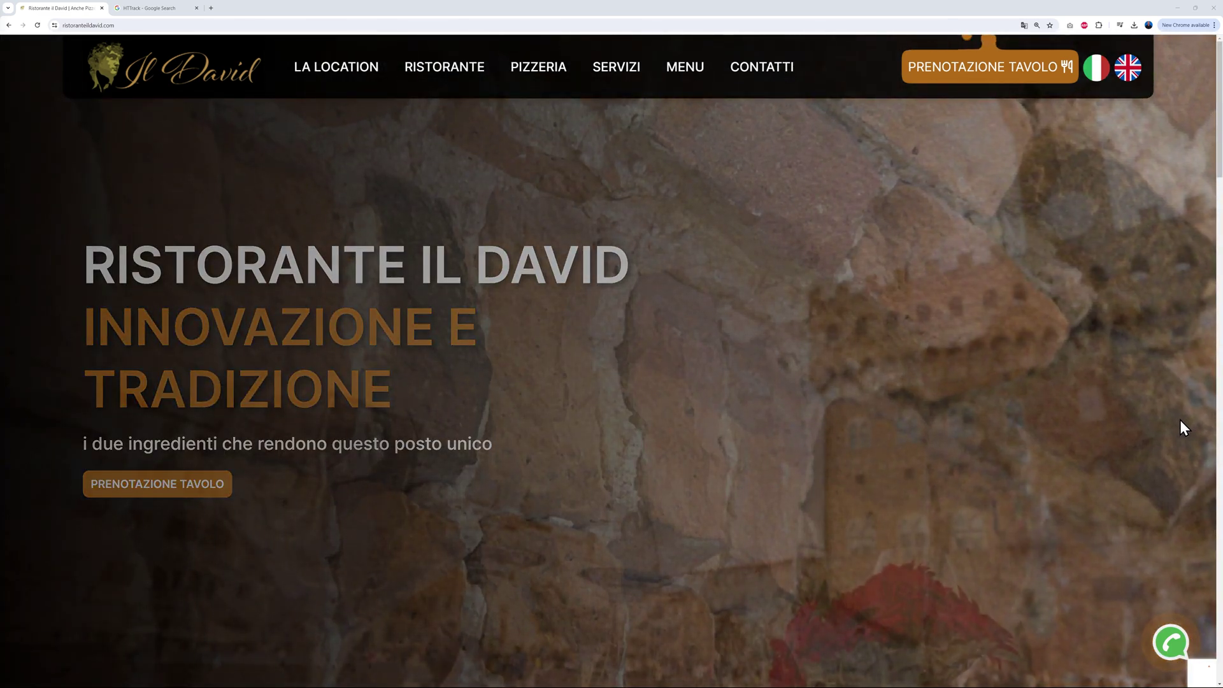
pyautogui.click(150, 10)
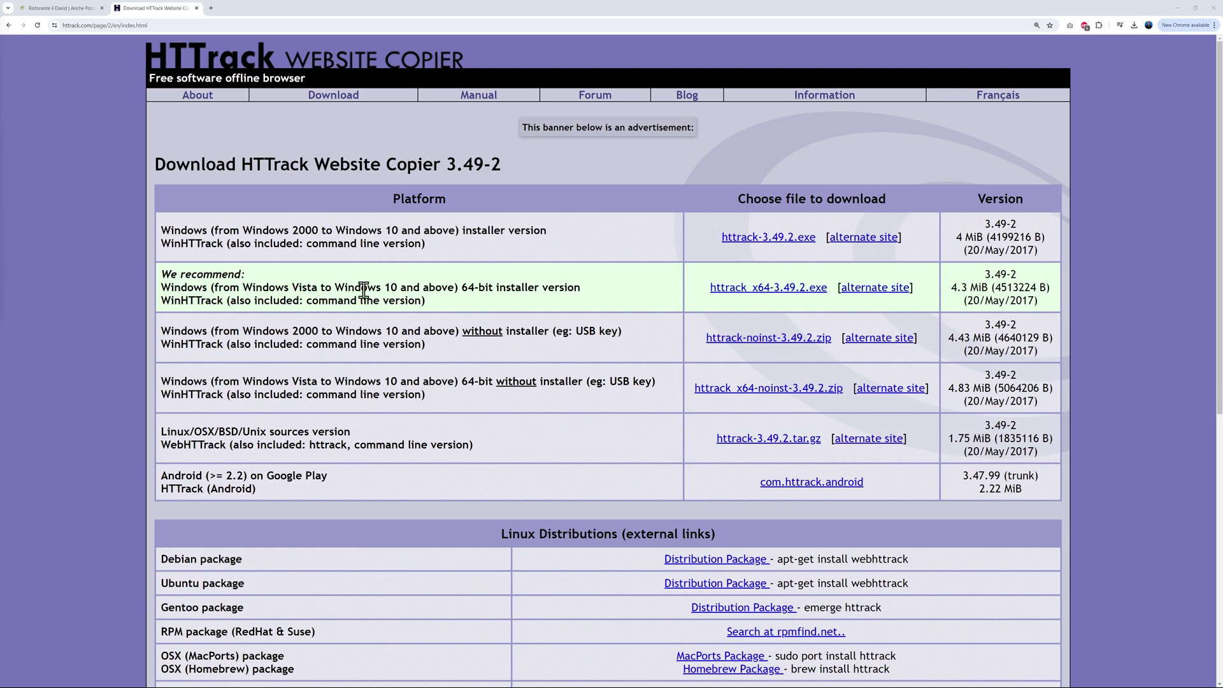
# - Download the 64-bit Windows installer httrack_x64-3.49.2.exe from the HTTrack 3.49-2 page
pyautogui.click(777, 296)
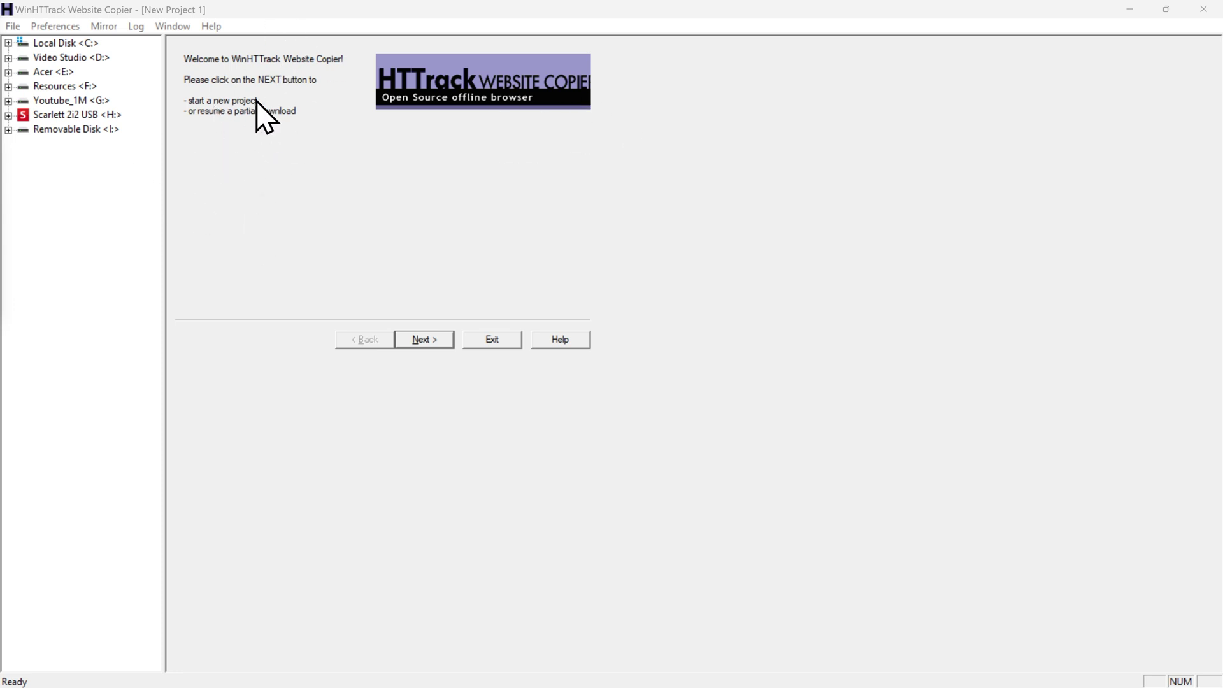
# - Name the new WinHTTrack project 'Il David' with no category and continue to the mirroring setup
pyautogui.click(423, 339)
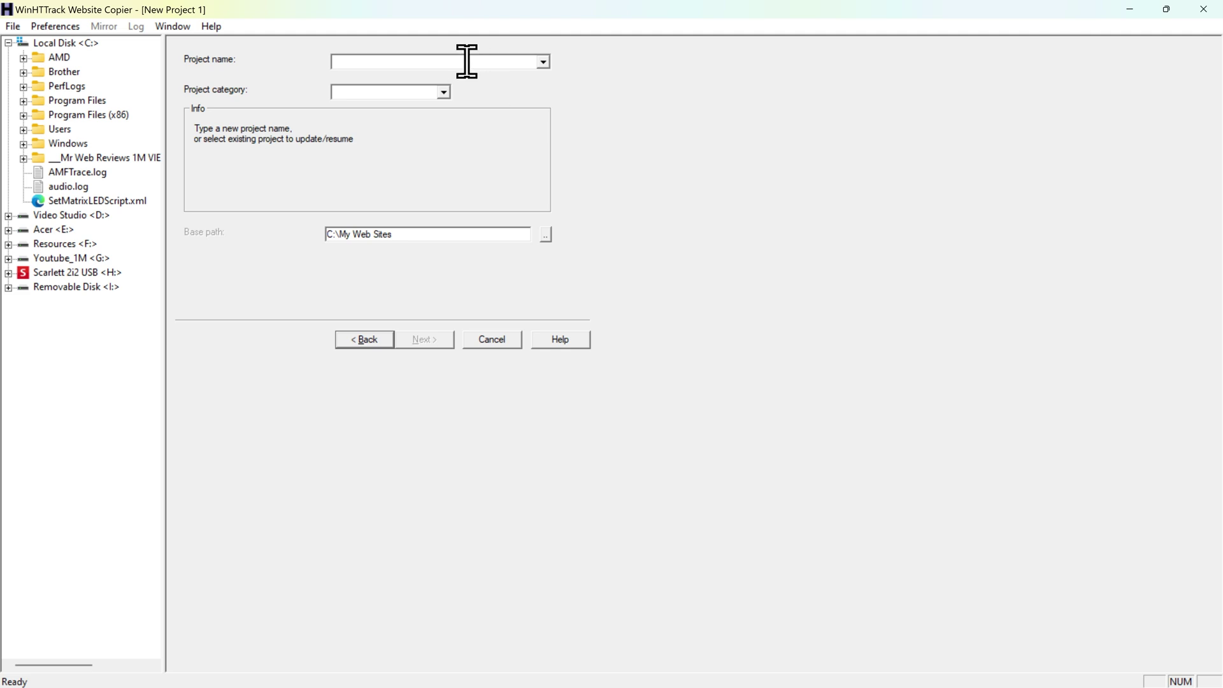
pyautogui.click(335, 61)
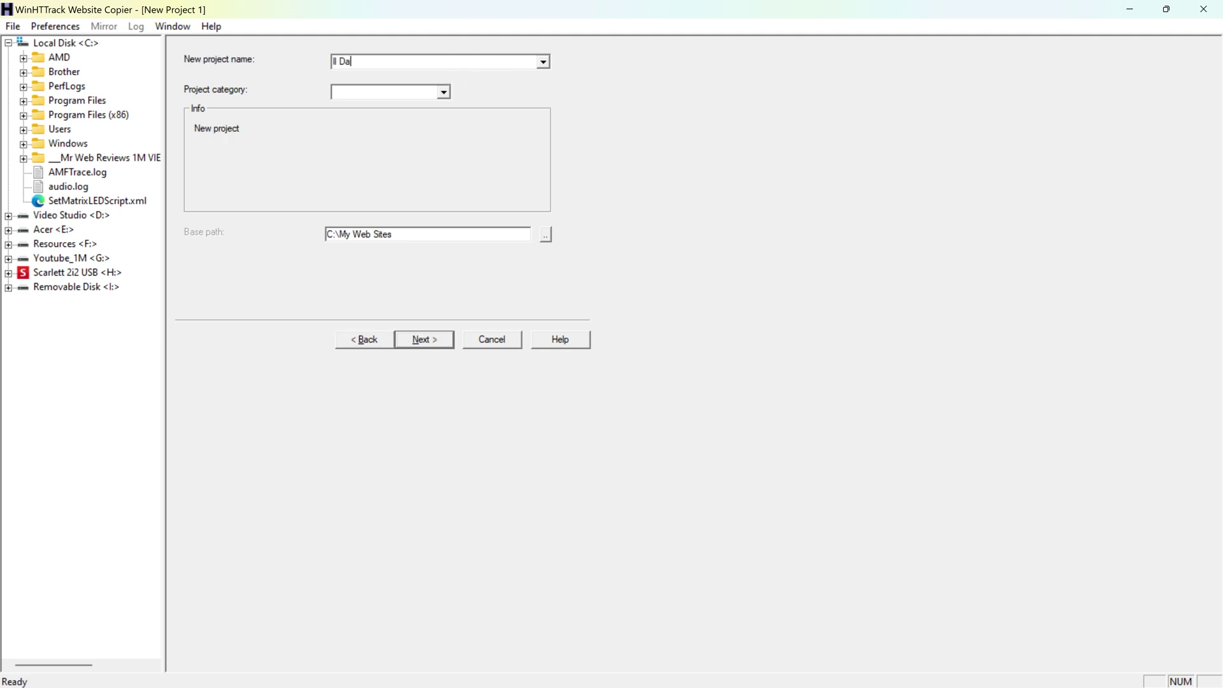
pyautogui.click(442, 92)
pyautogui.click(443, 95)
pyautogui.click(424, 340)
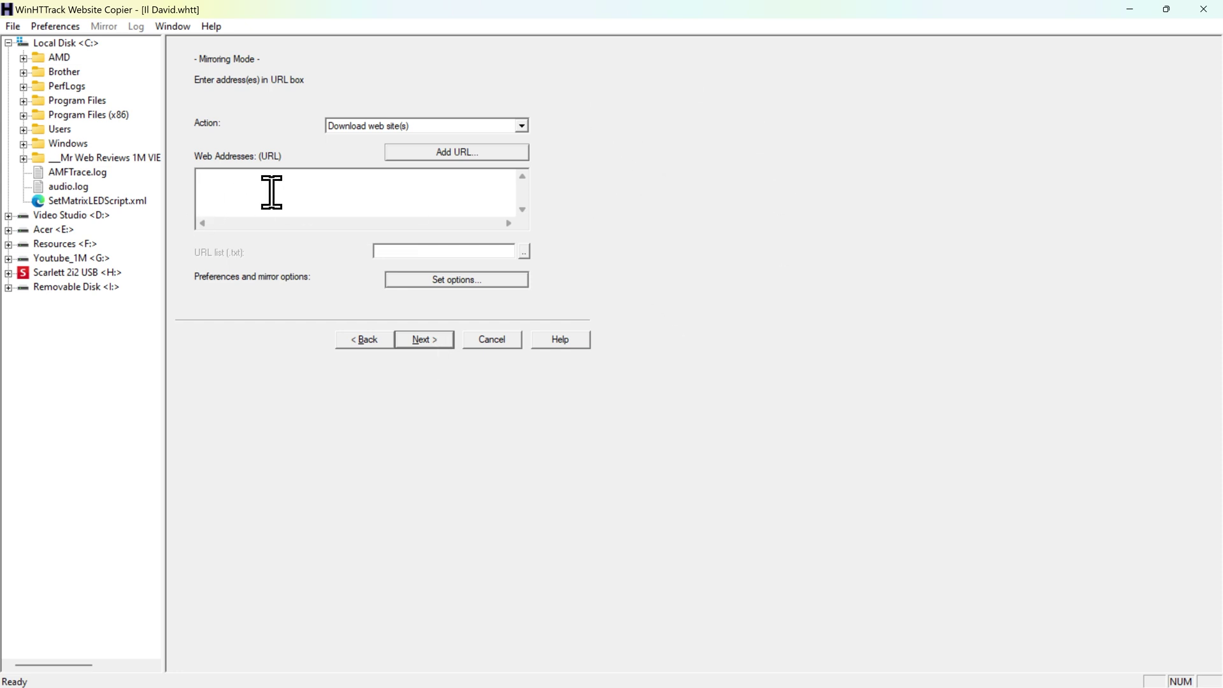
pyautogui.write('https://ristoranteildavid.com/')
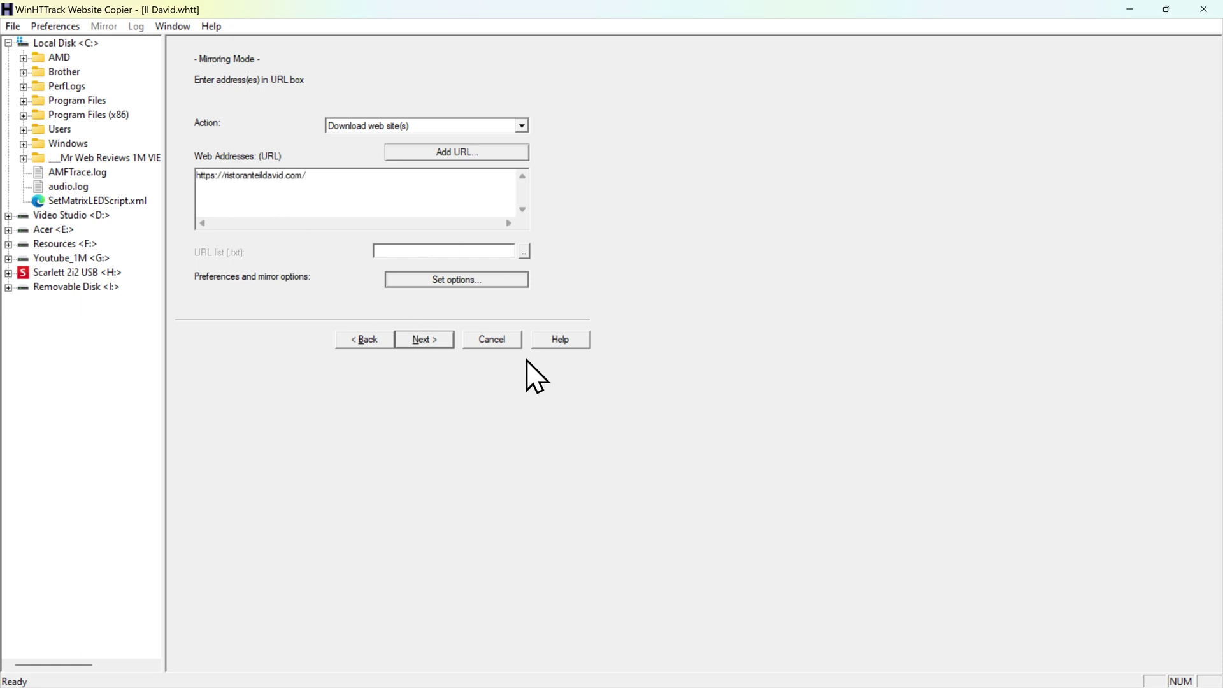
pyautogui.click(426, 341)
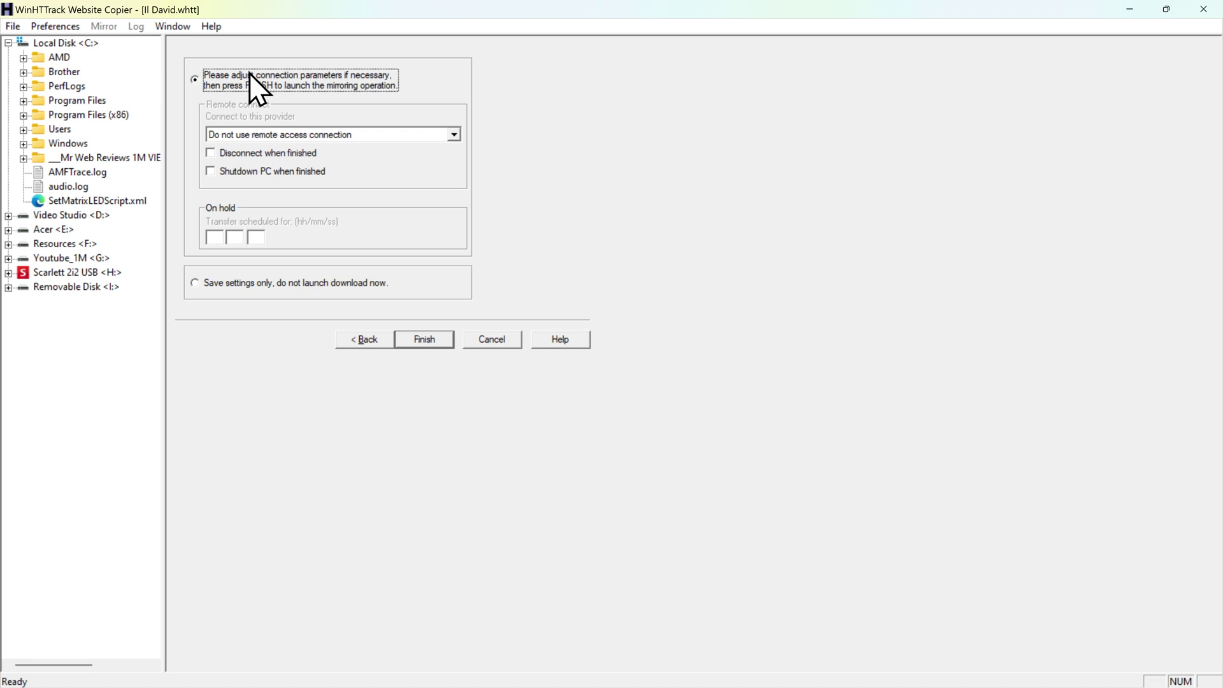
pyautogui.click(433, 343)
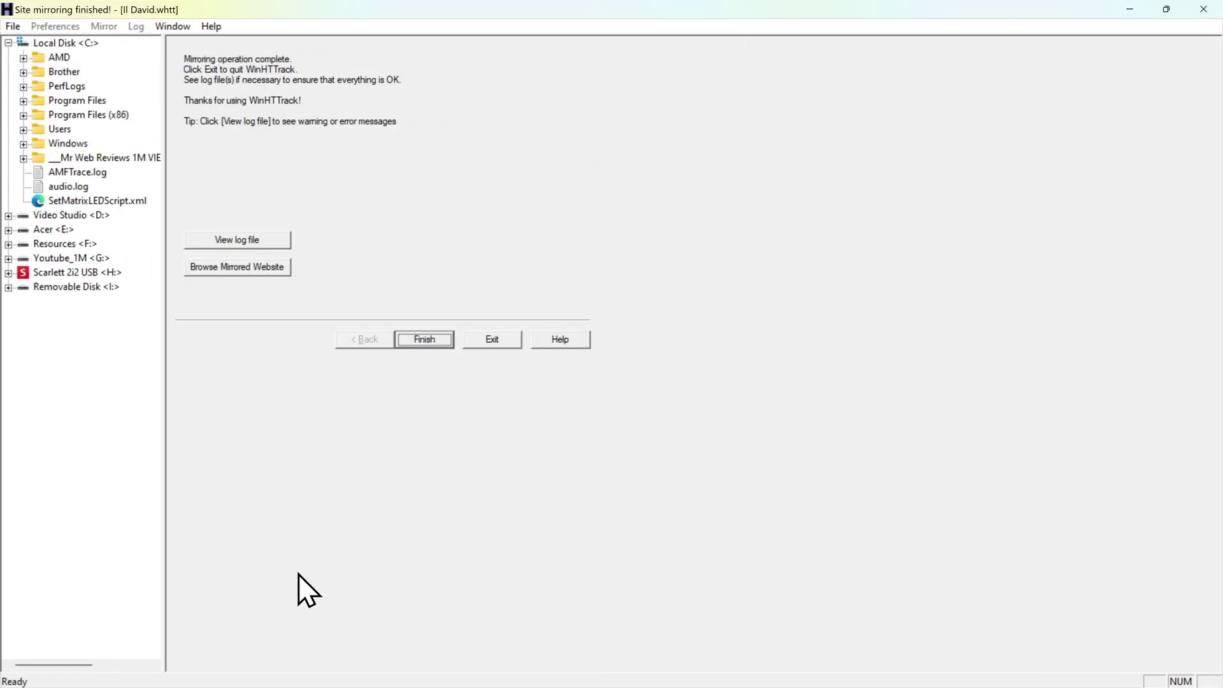
pyautogui.click(427, 340)
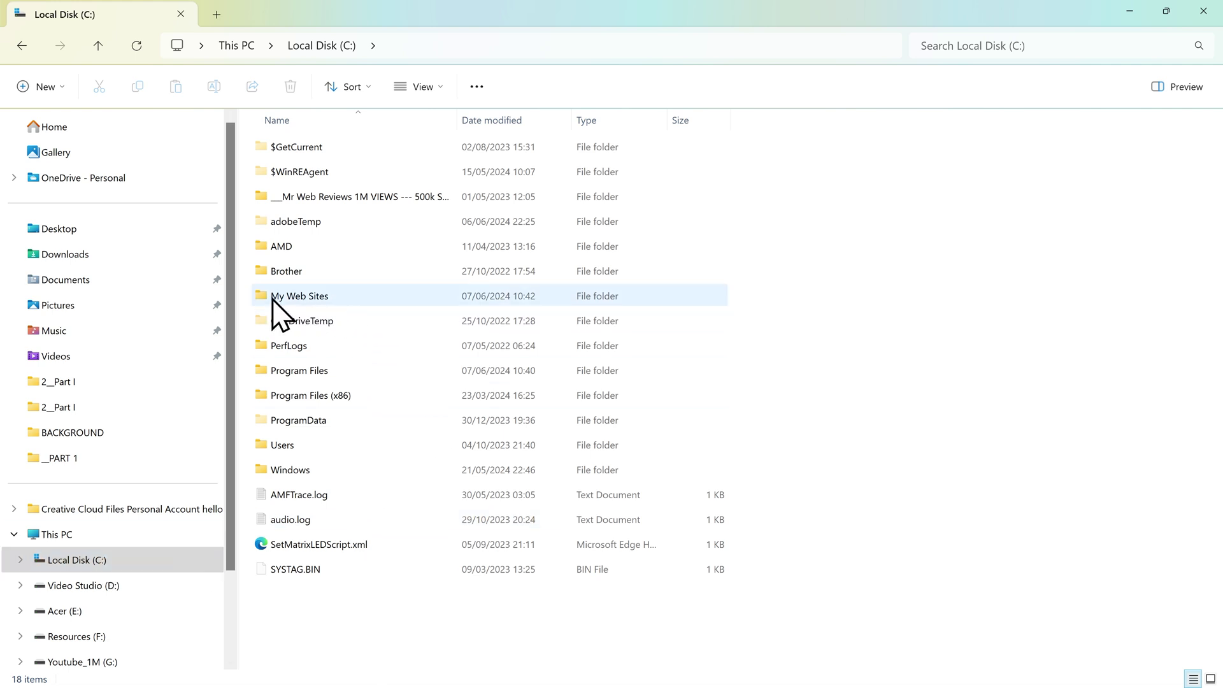
# - Open C:\My Web Sites and its mirrored index.html to view the offline Il David homepage
pyautogui.doubleClick(317, 296)
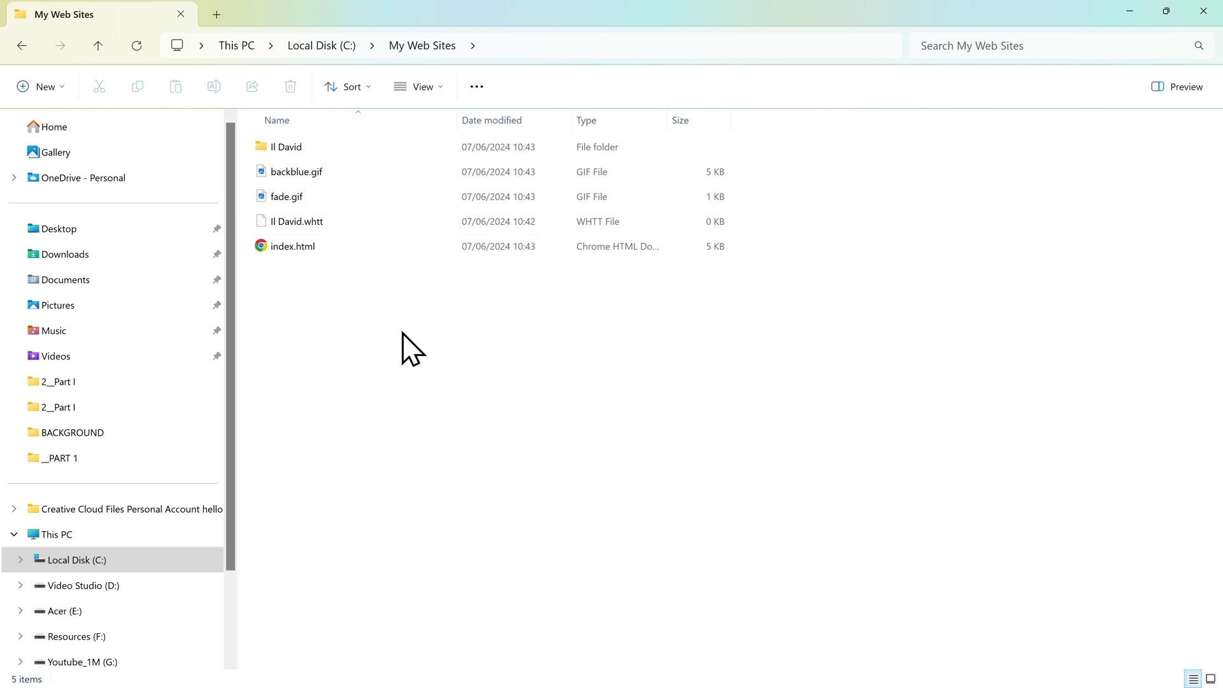
pyautogui.doubleClick(297, 248)
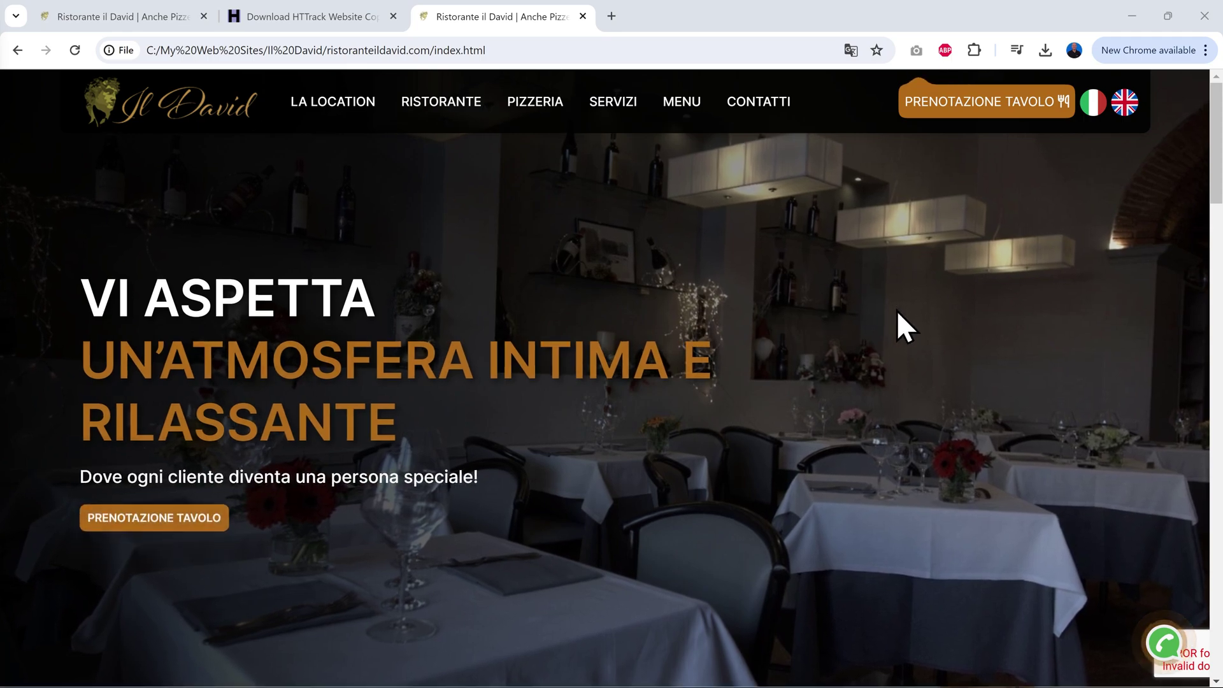
pyautogui.scroll(-5, 898, 321)
pyautogui.scroll(-14, 1152, 375)
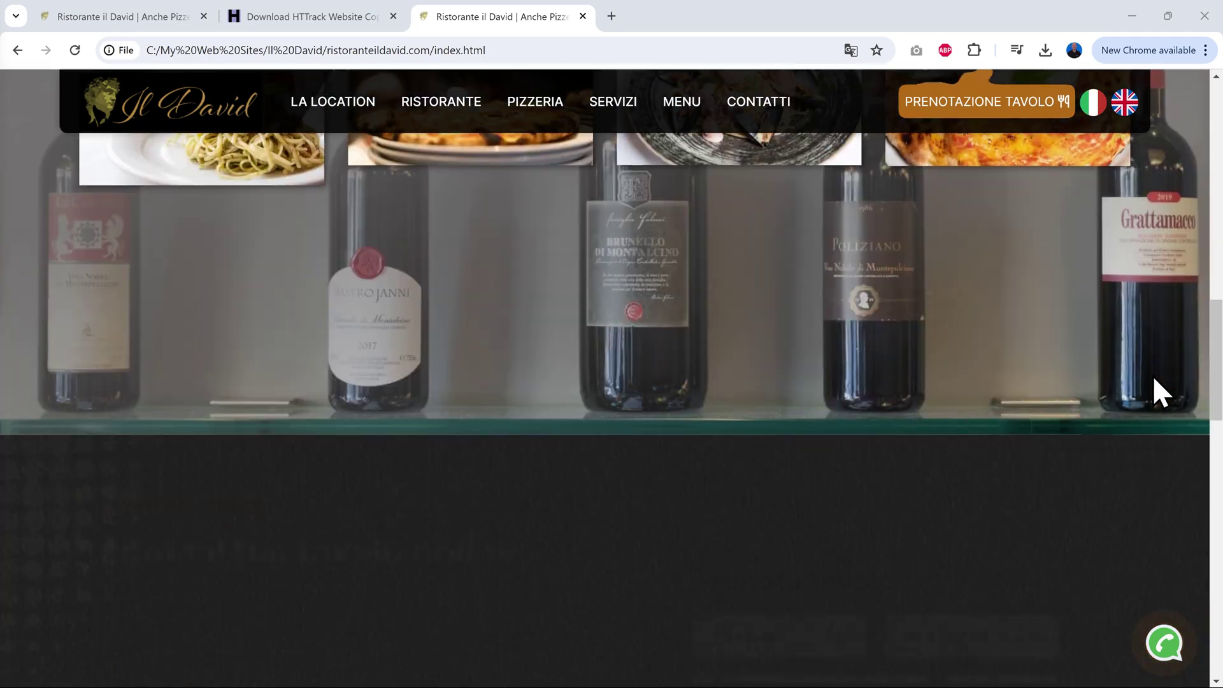
pyautogui.scroll(-16, 1152, 374)
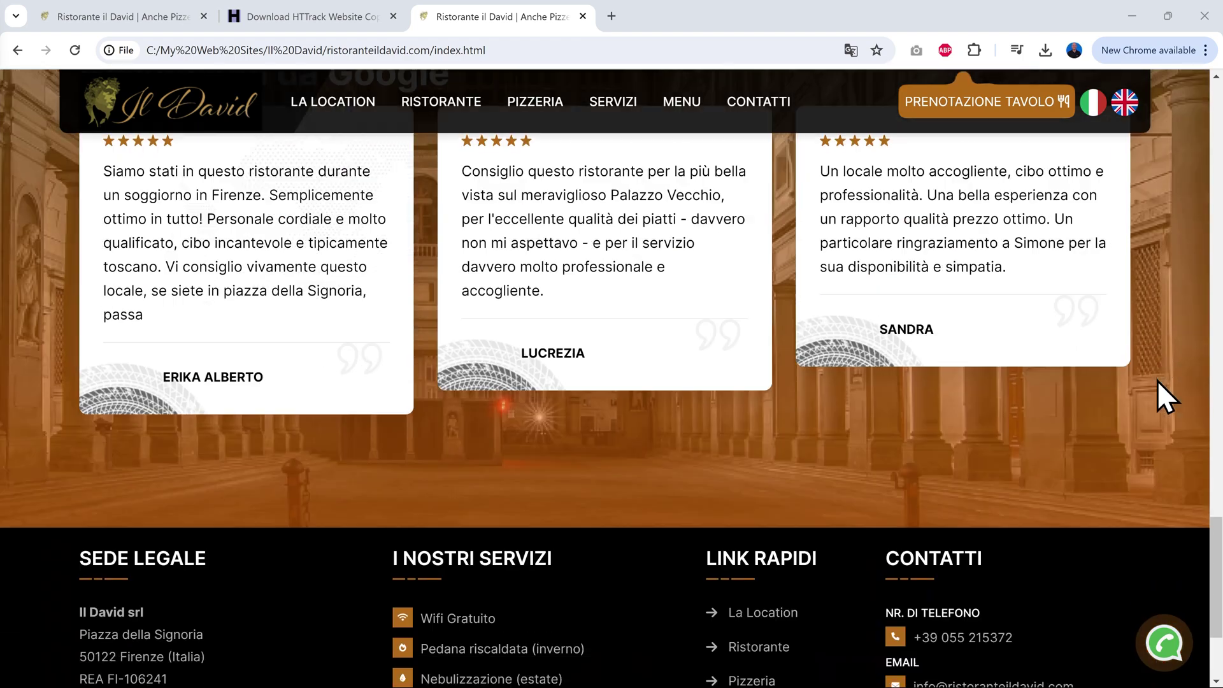
pyautogui.scroll(20, 1157, 380)
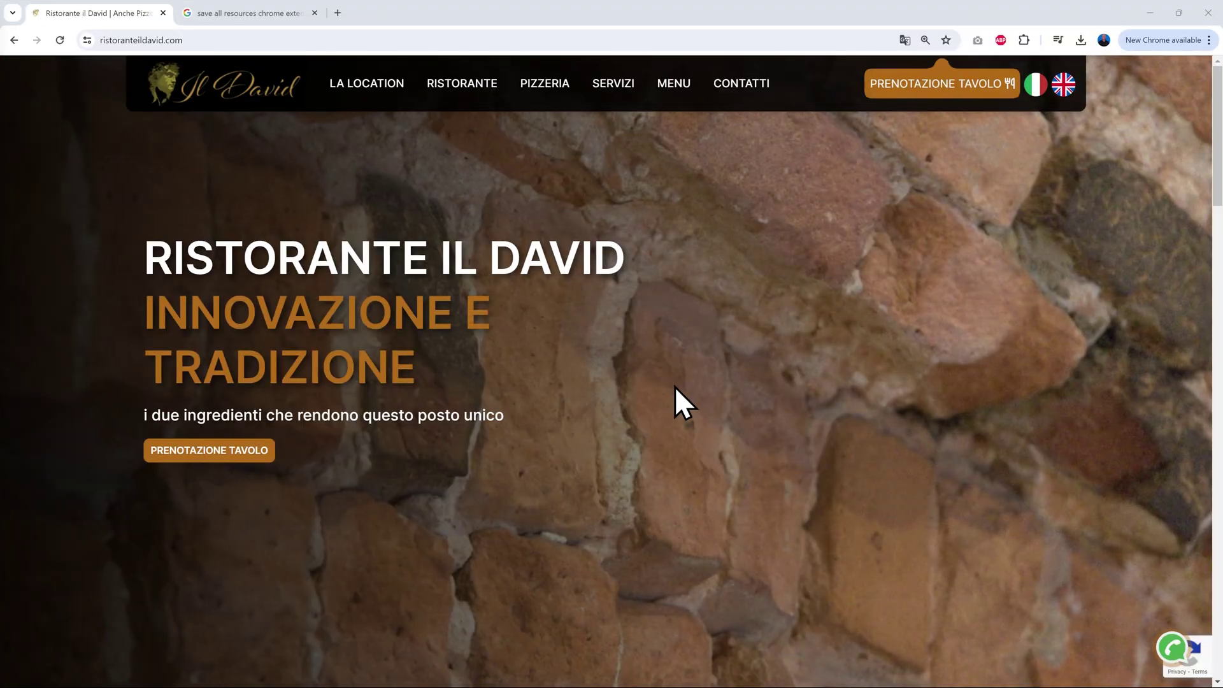
# - Inspect the live Il David page, then go to the 'save all resources chrome extension' search tab
pyautogui.rightClick(643, 338)
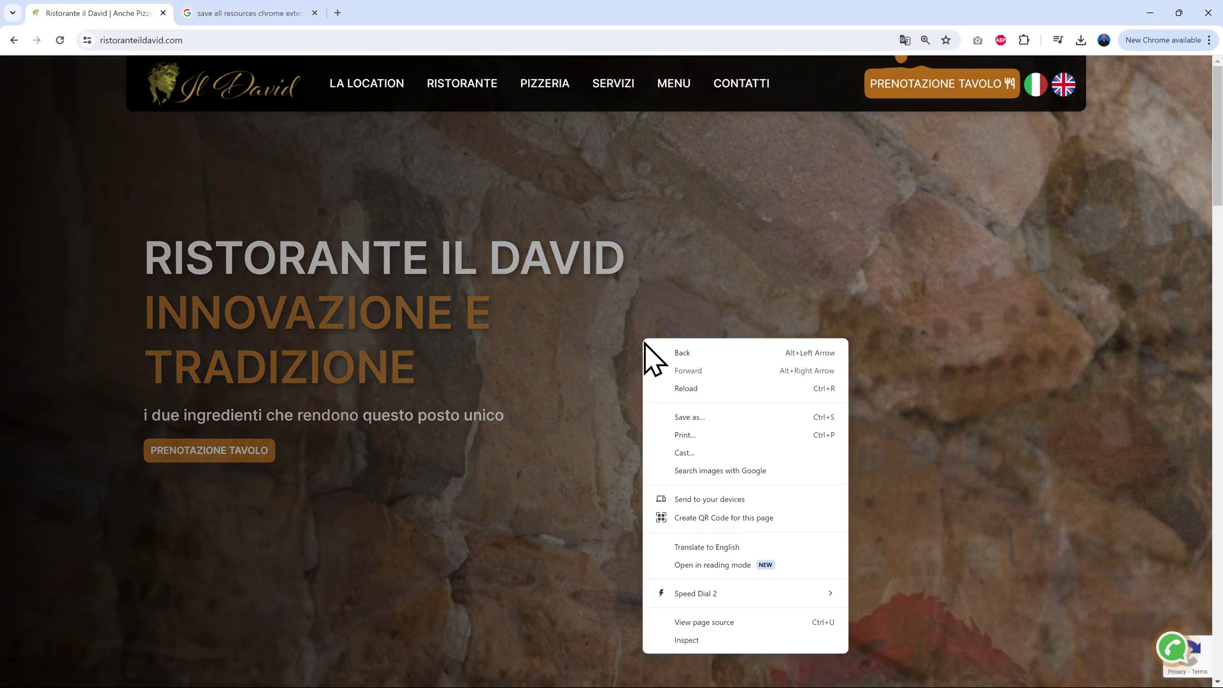
pyautogui.click(707, 640)
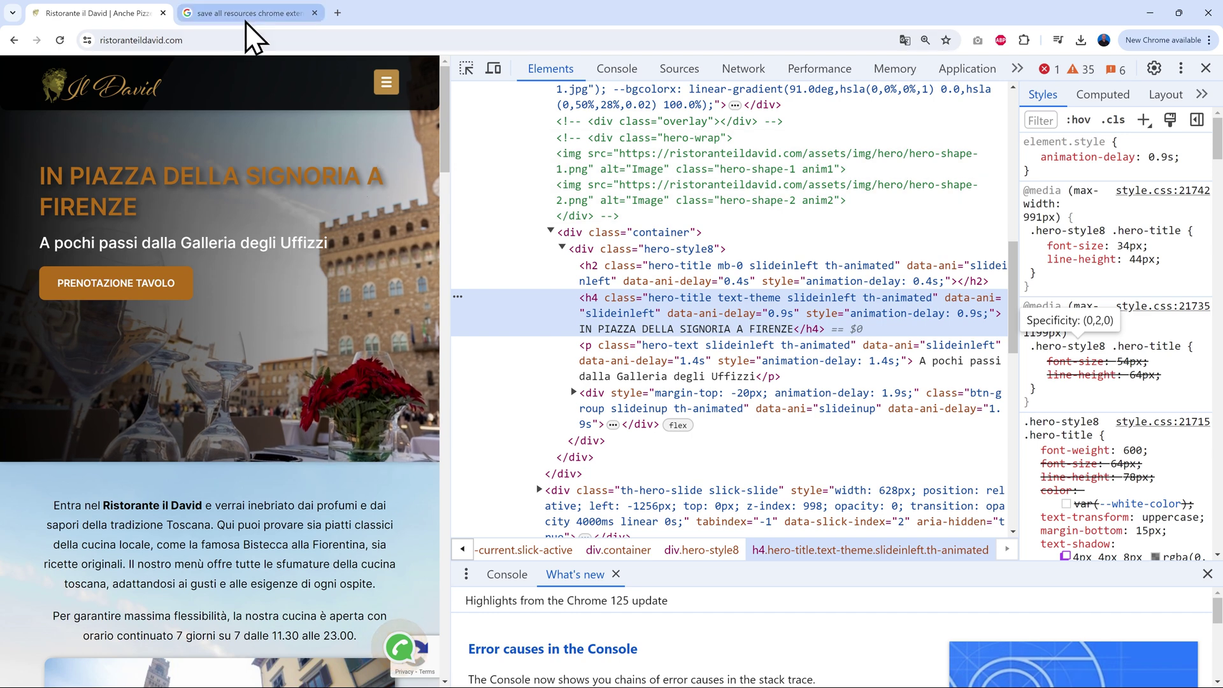
pyautogui.click(246, 14)
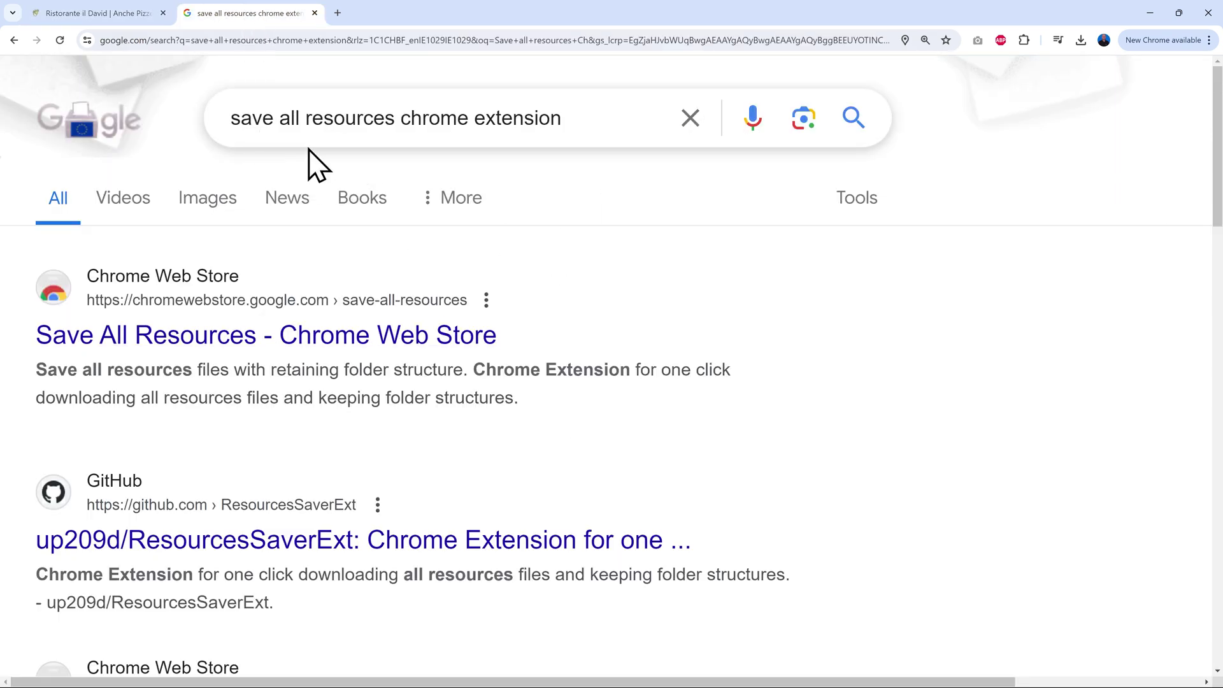
pyautogui.moveTo(233, 118); pyautogui.dragTo(395, 118)
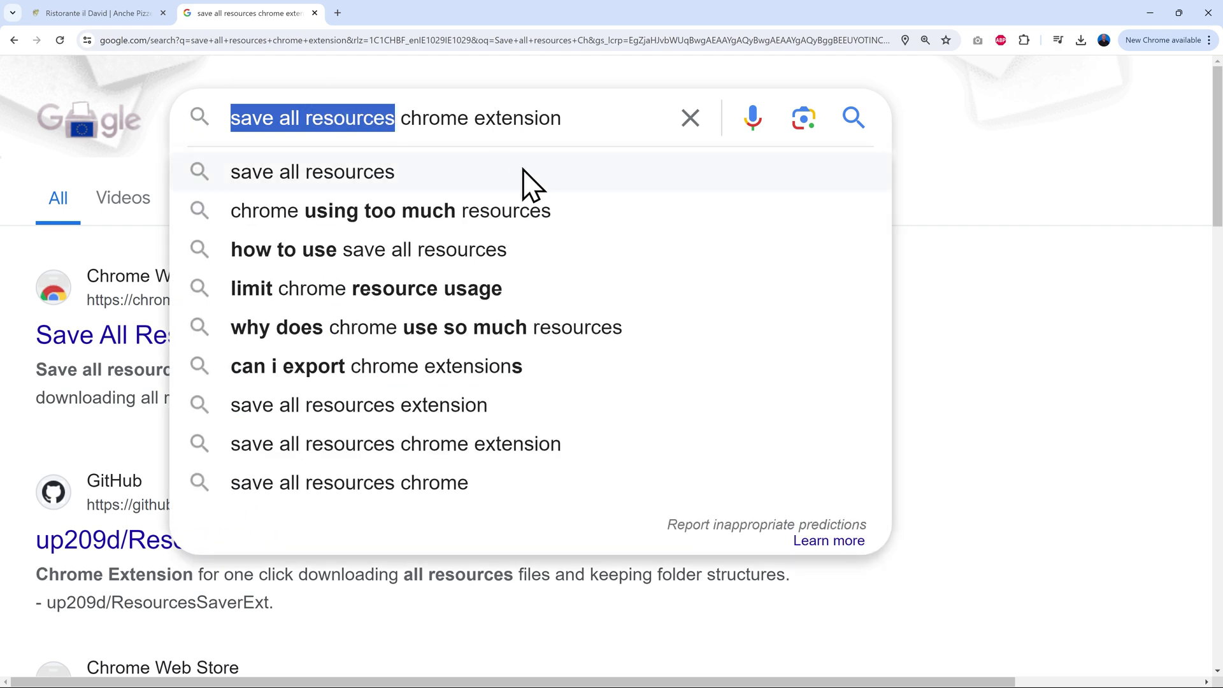
pyautogui.click(573, 120)
pyautogui.click(998, 385)
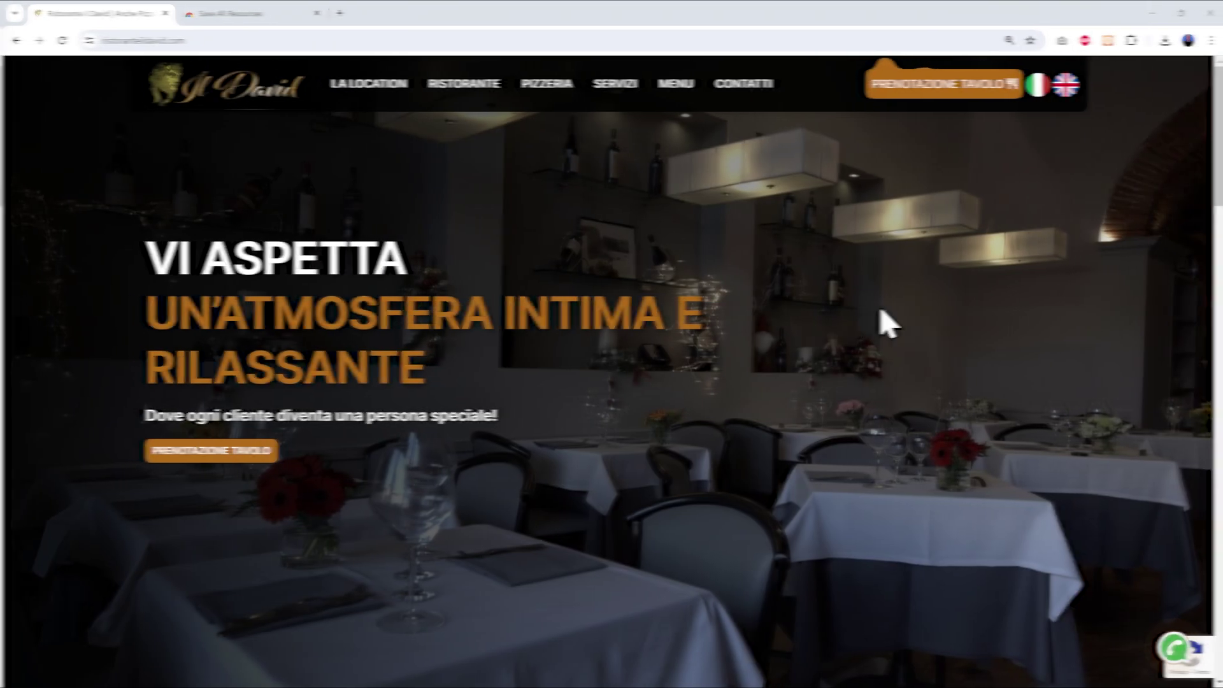
# - Save all the page's resources from the ResourcesSaver panel as ristoranteildavid.com.zip in Downloads
pyautogui.click(1105, 42)
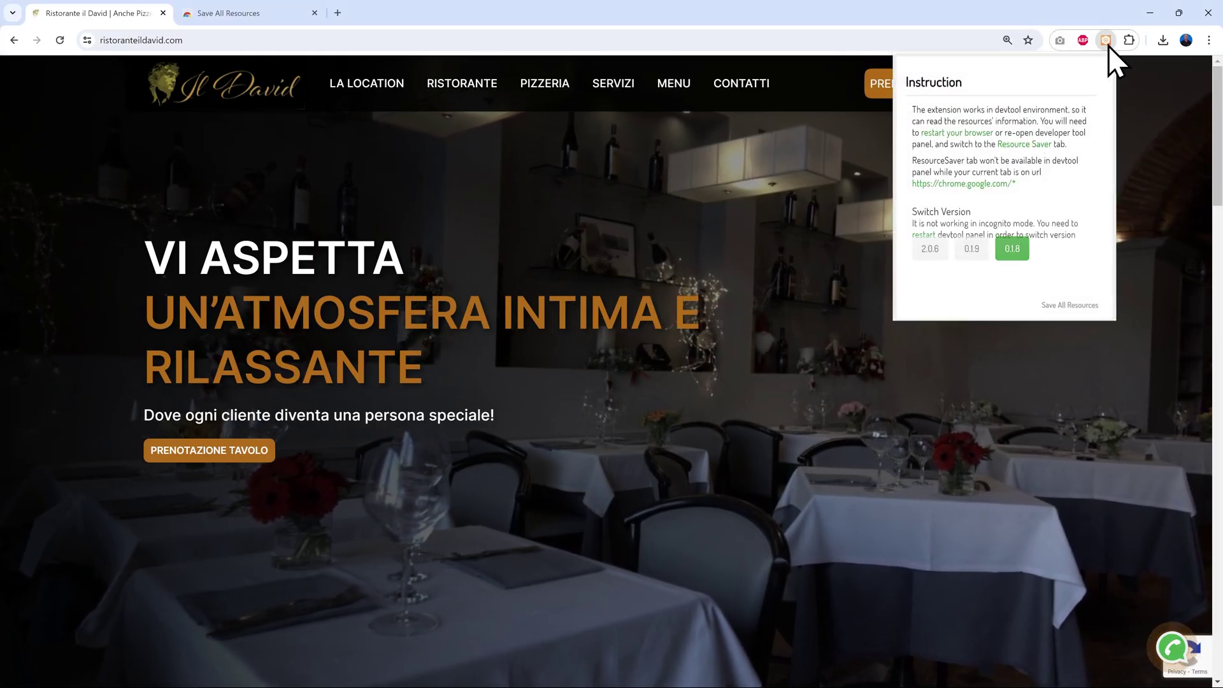
pyautogui.click(1106, 42)
pyautogui.rightClick(691, 248)
pyautogui.click(762, 545)
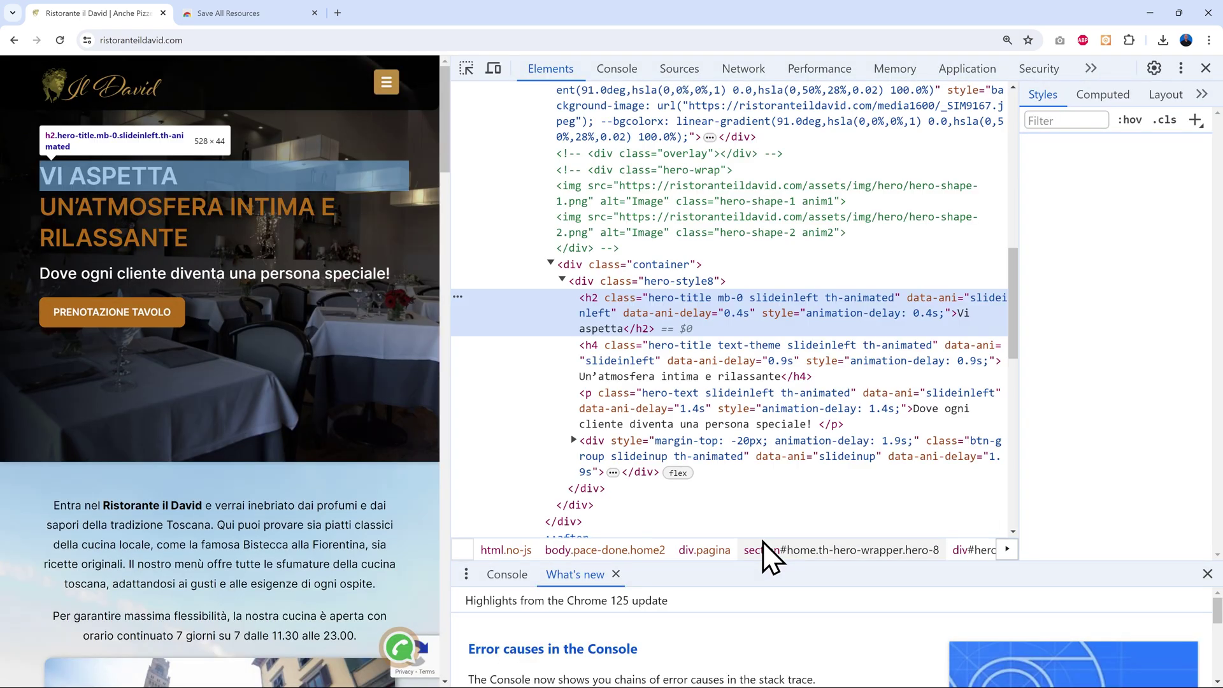
pyautogui.click(1012, 70)
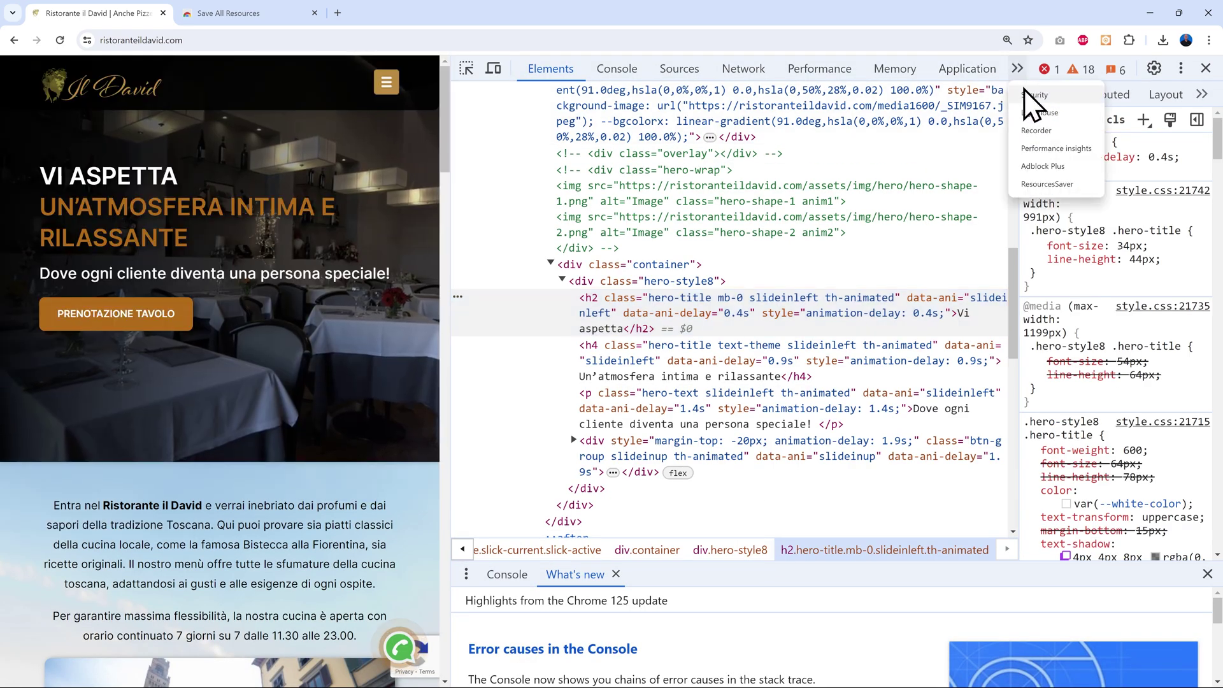
pyautogui.click(1057, 184)
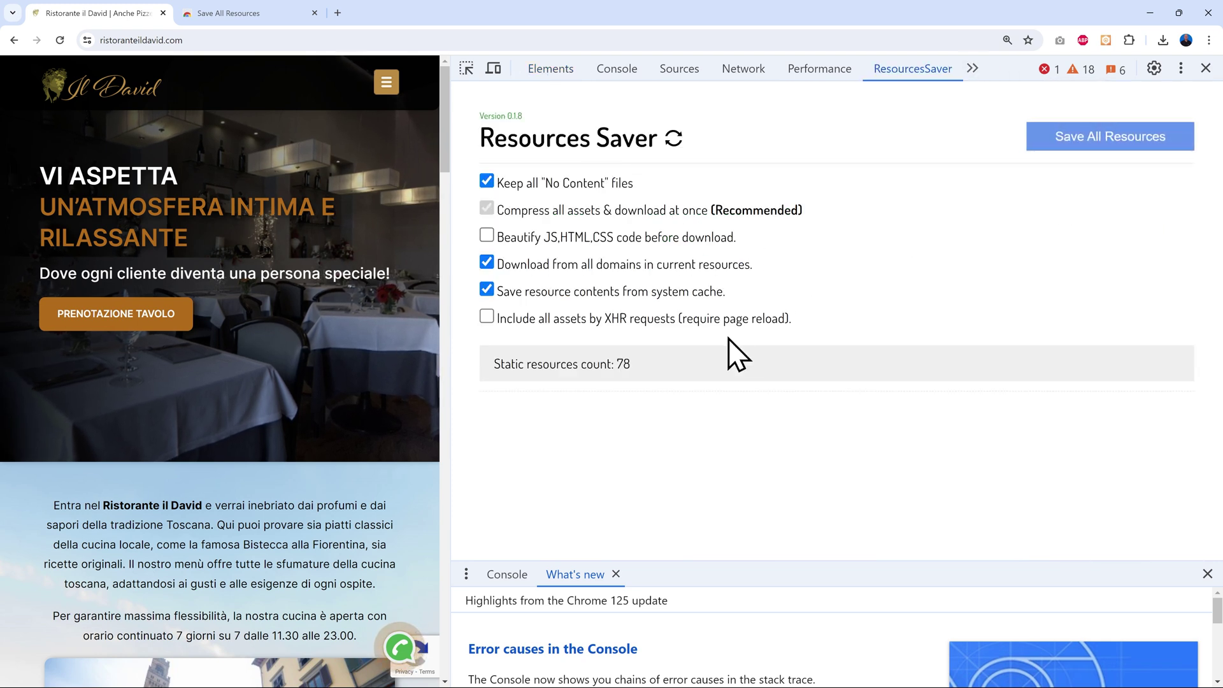
pyautogui.click(1092, 144)
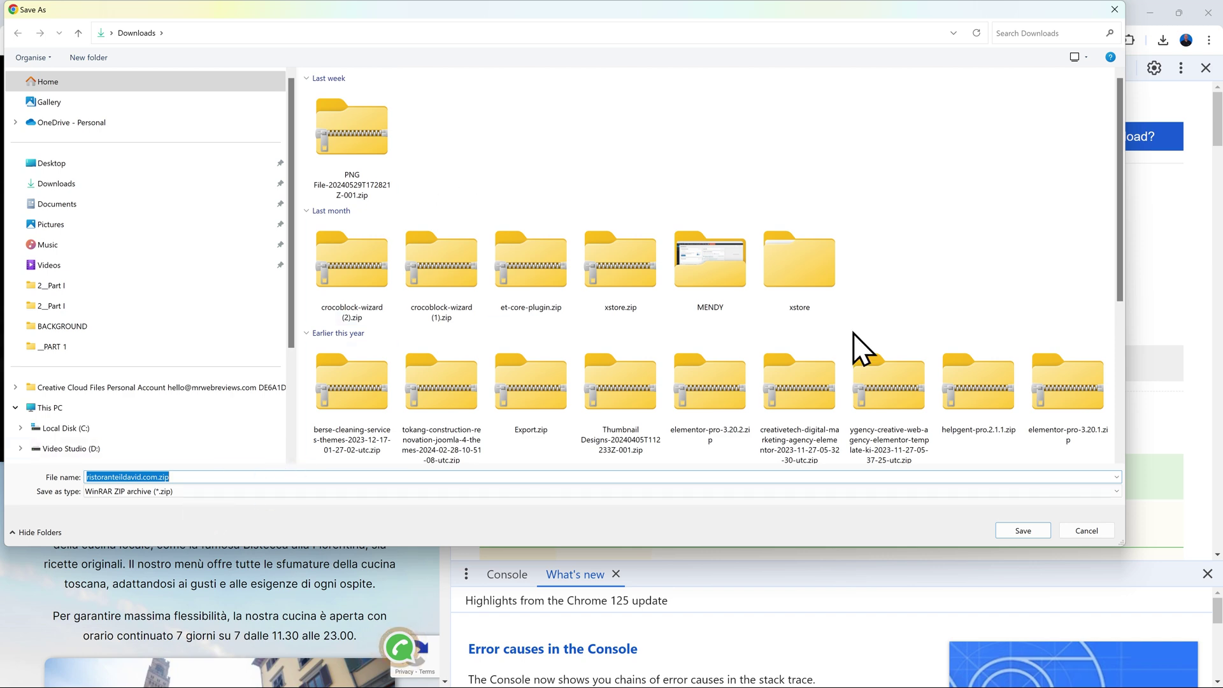
pyautogui.click(1021, 532)
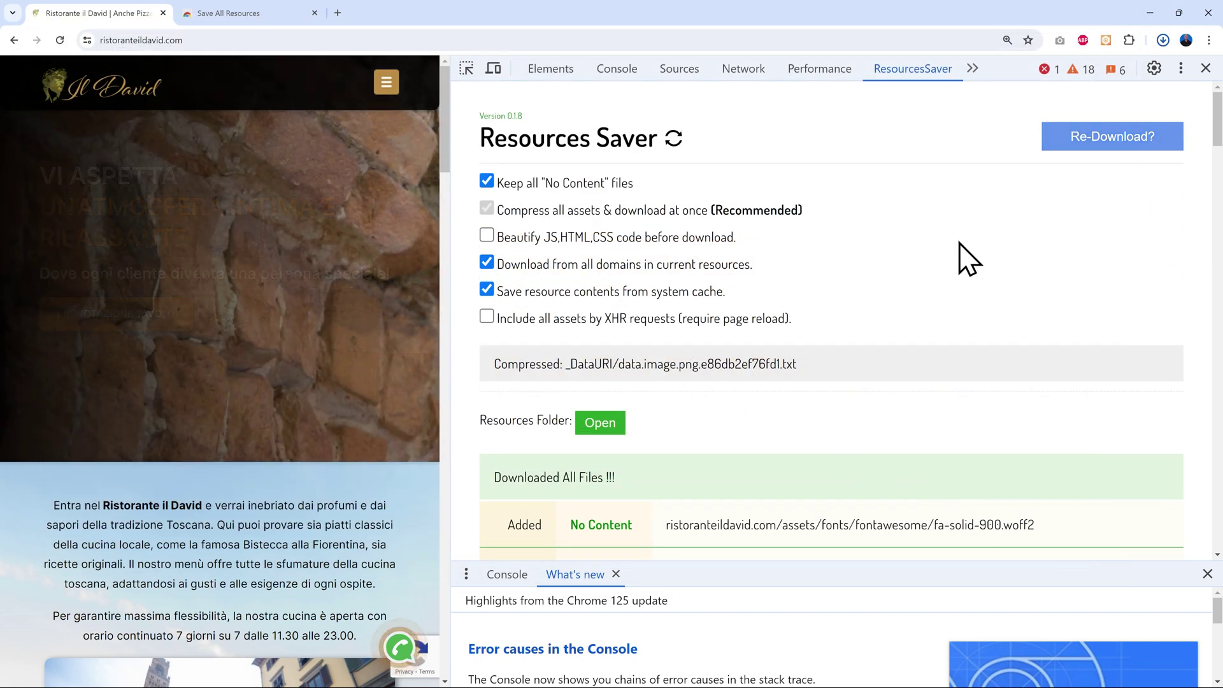